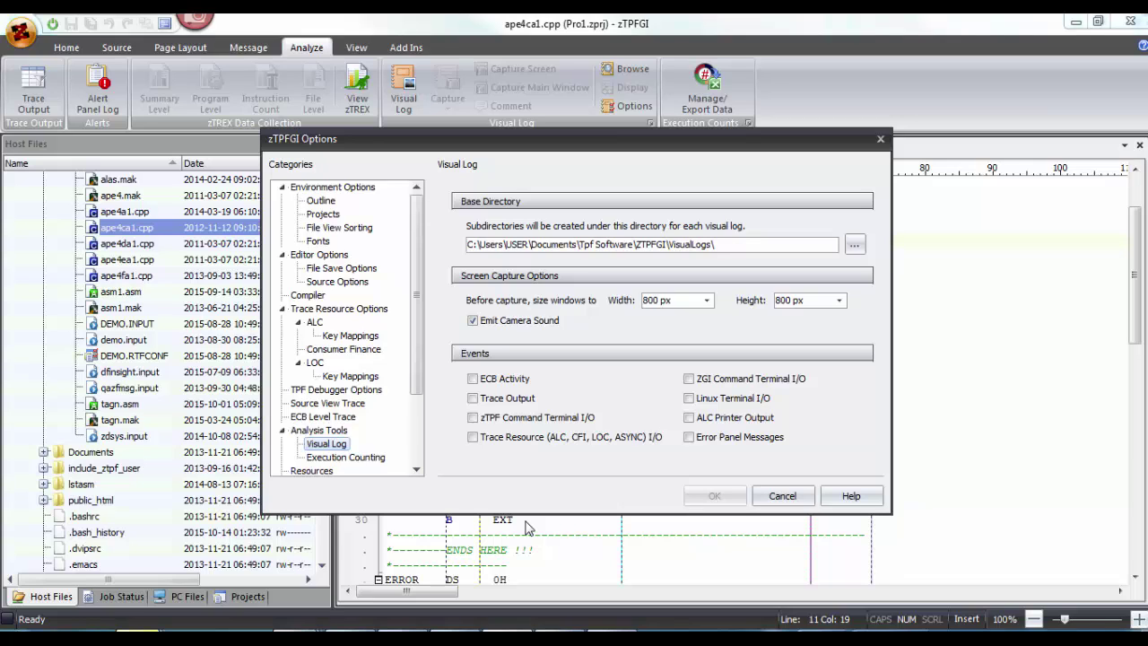
- Review the Visual Log directory, screen capture and event options, switching ECB Activity on and back off before closing the dialog
scroll(322, 417, "down", 1)
left_click(320, 390)
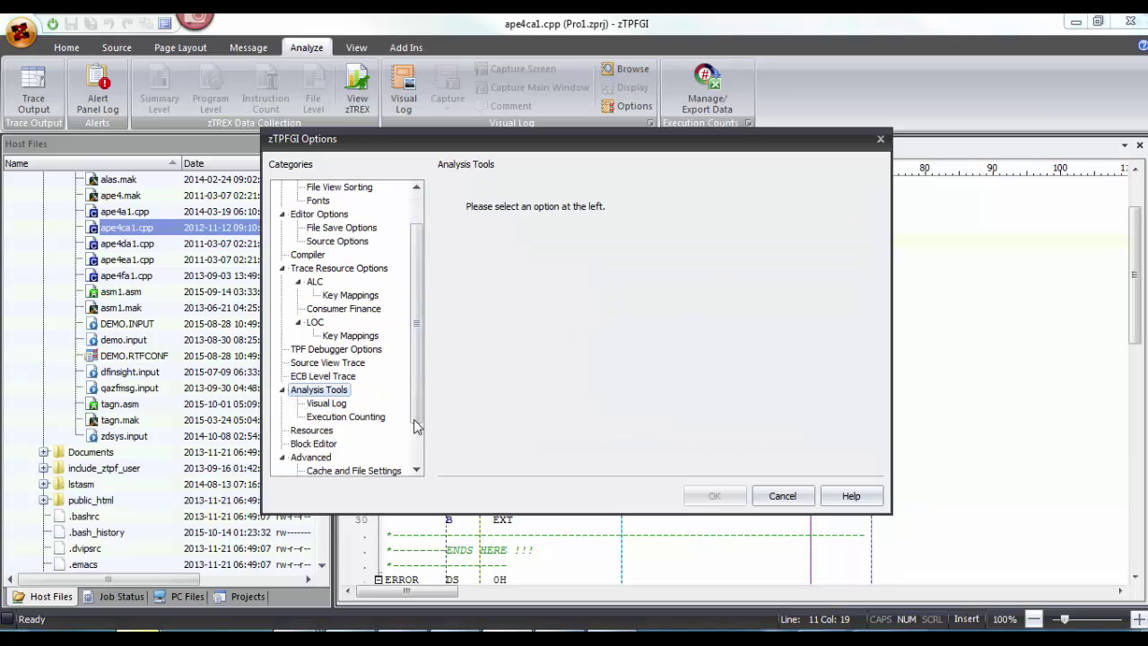
left_click(345, 405)
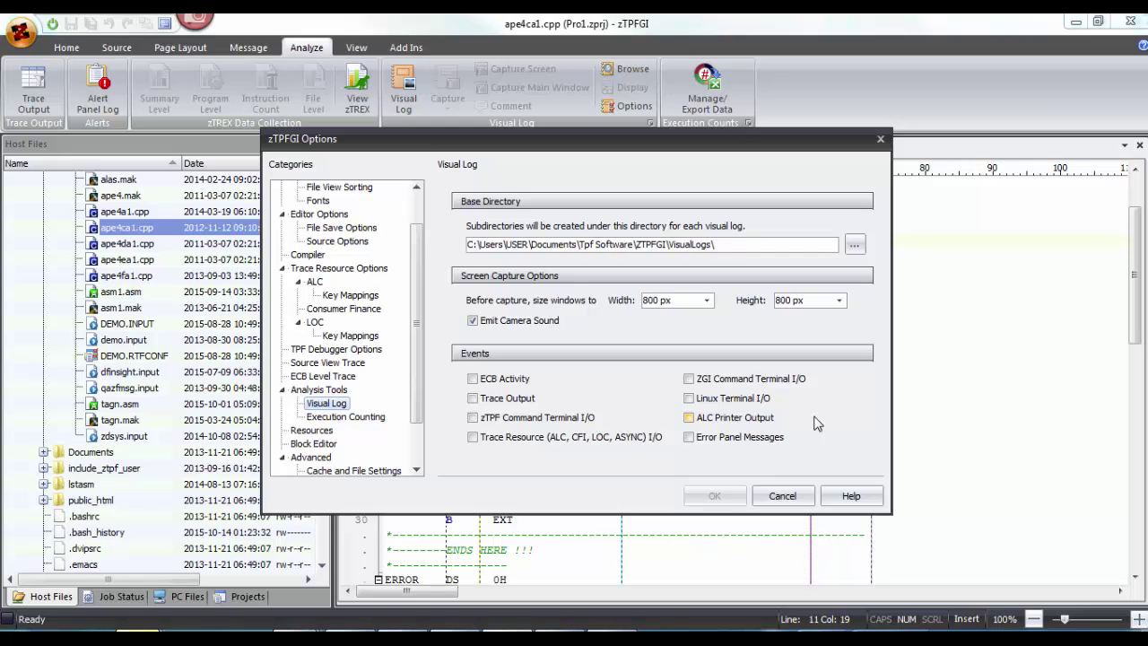
left_click(649, 243)
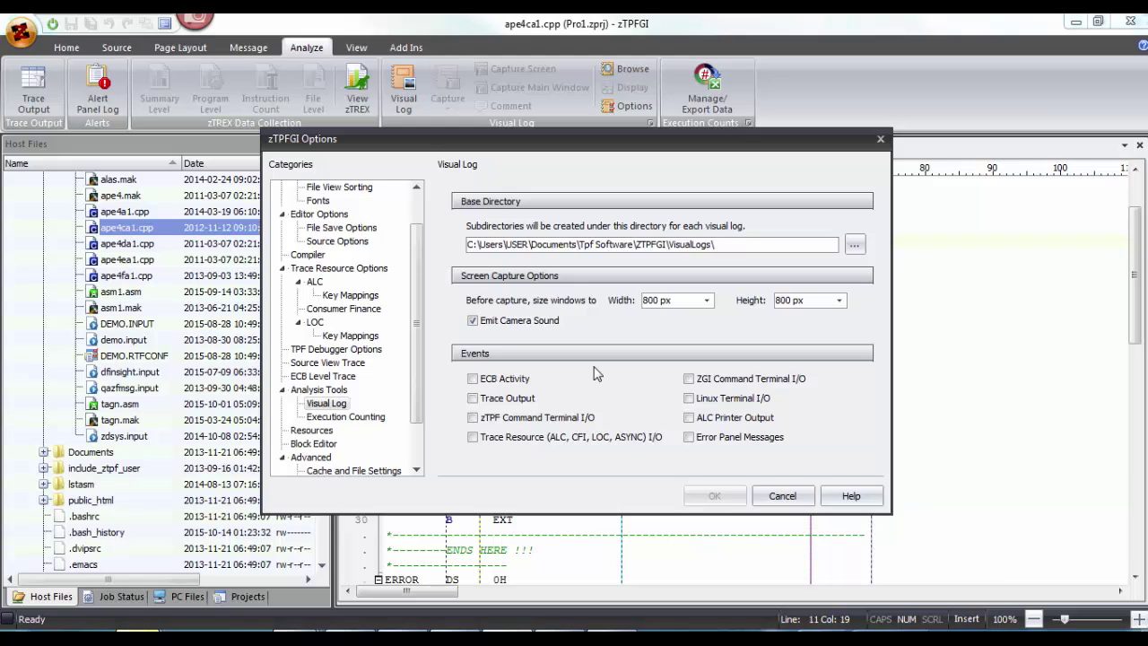
left_click(502, 380)
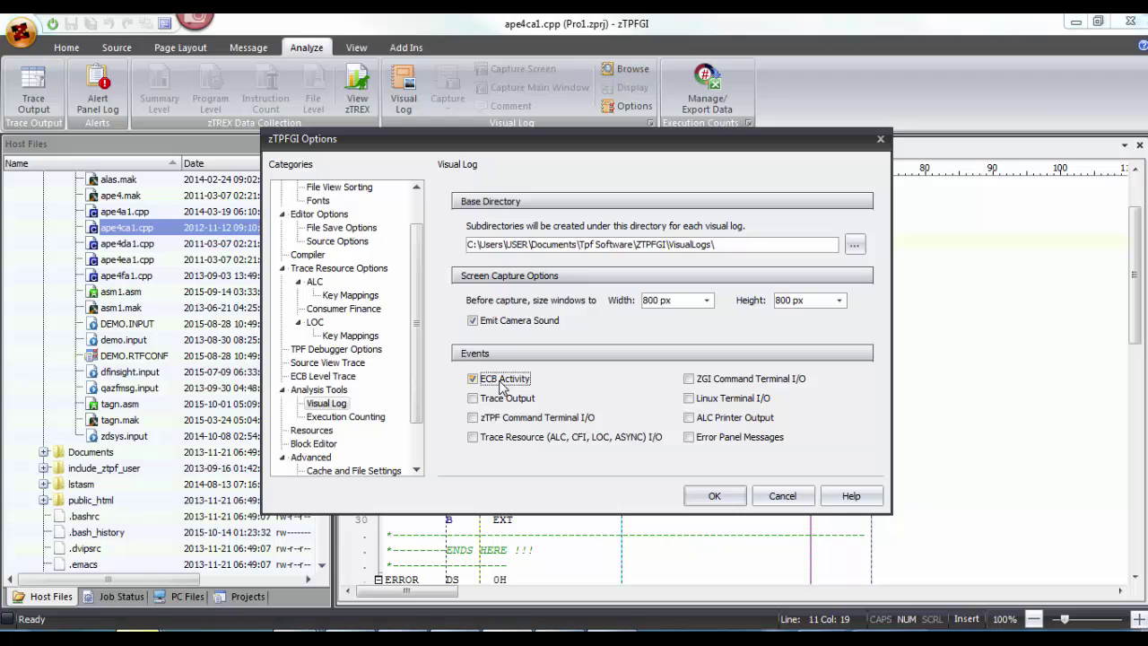
left_click(501, 383)
left_click(713, 496)
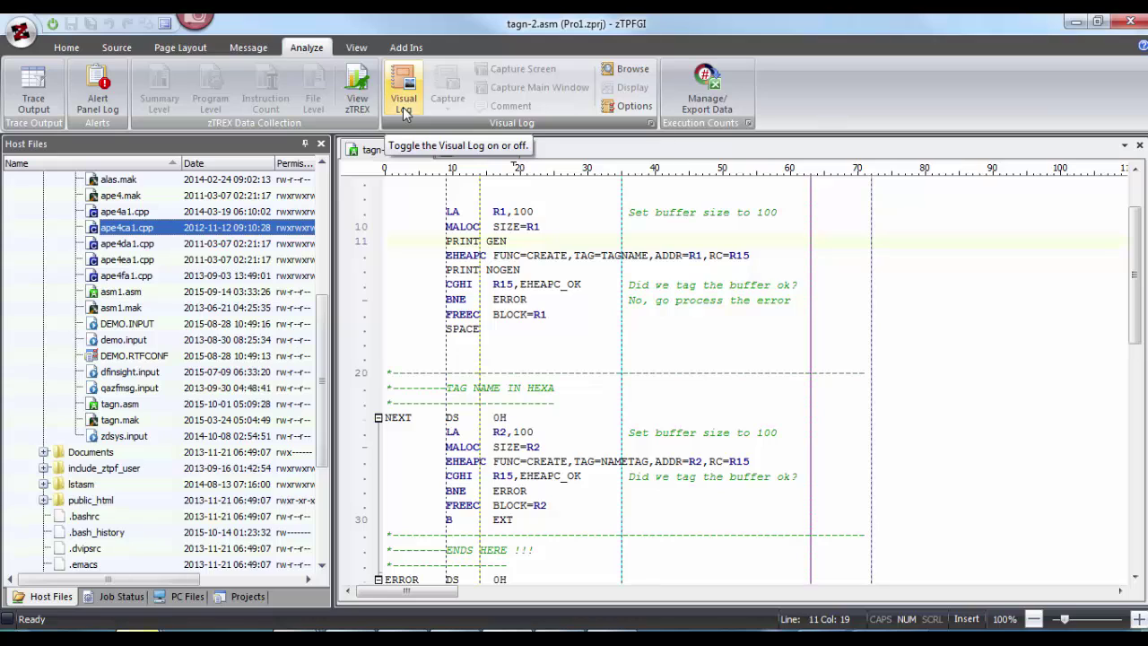
- Start a new visual log named Analysis with a zip created when the log is closed
left_click(412, 111)
left_click(412, 111)
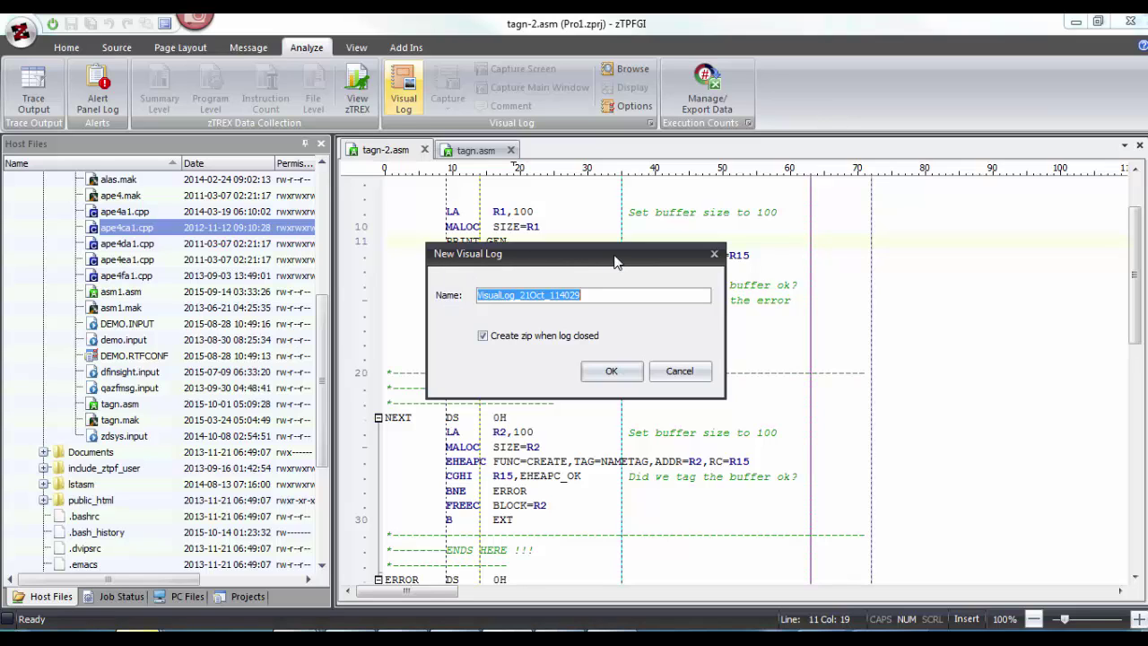
type("Pro")
key("BackSpace")
key("BackSpace")
key("BackSpace")
type("An")
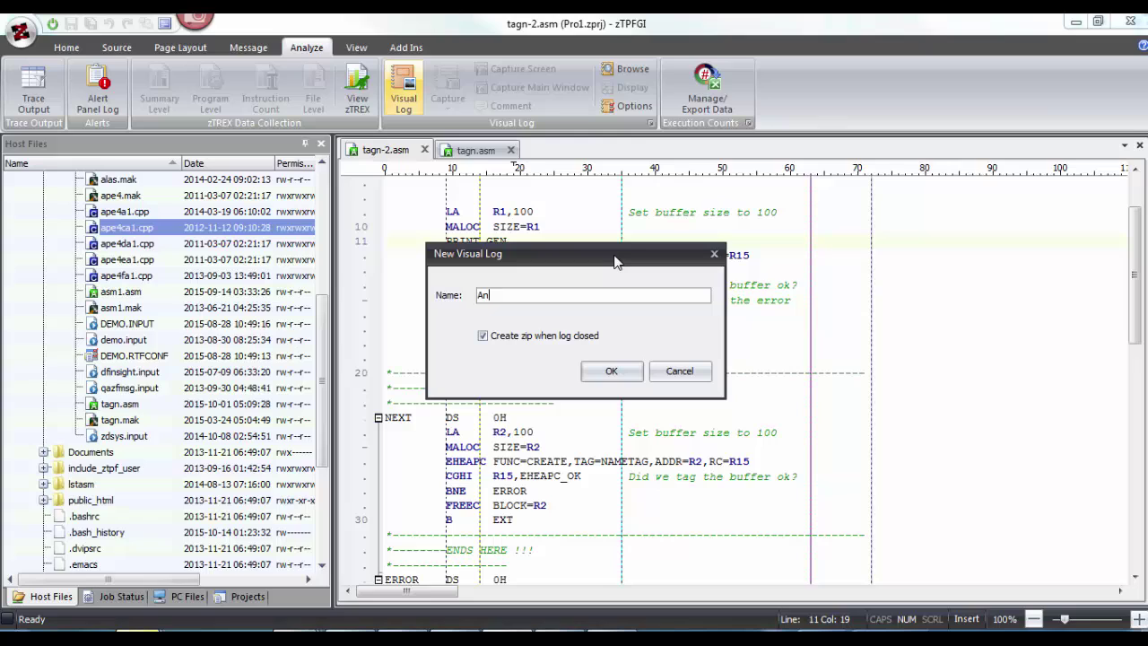
type("alysis")
left_click(533, 340)
left_click(610, 375)
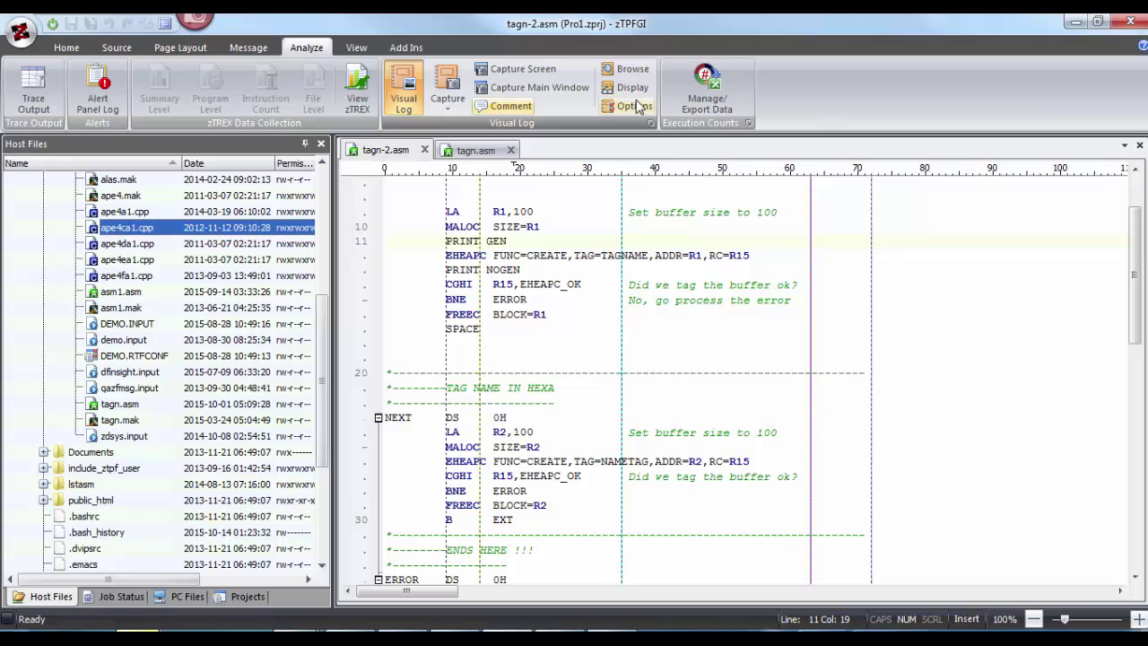
- Capture the Projects, Host Files and Job Status tool windows into the visual log
left_click(448, 108)
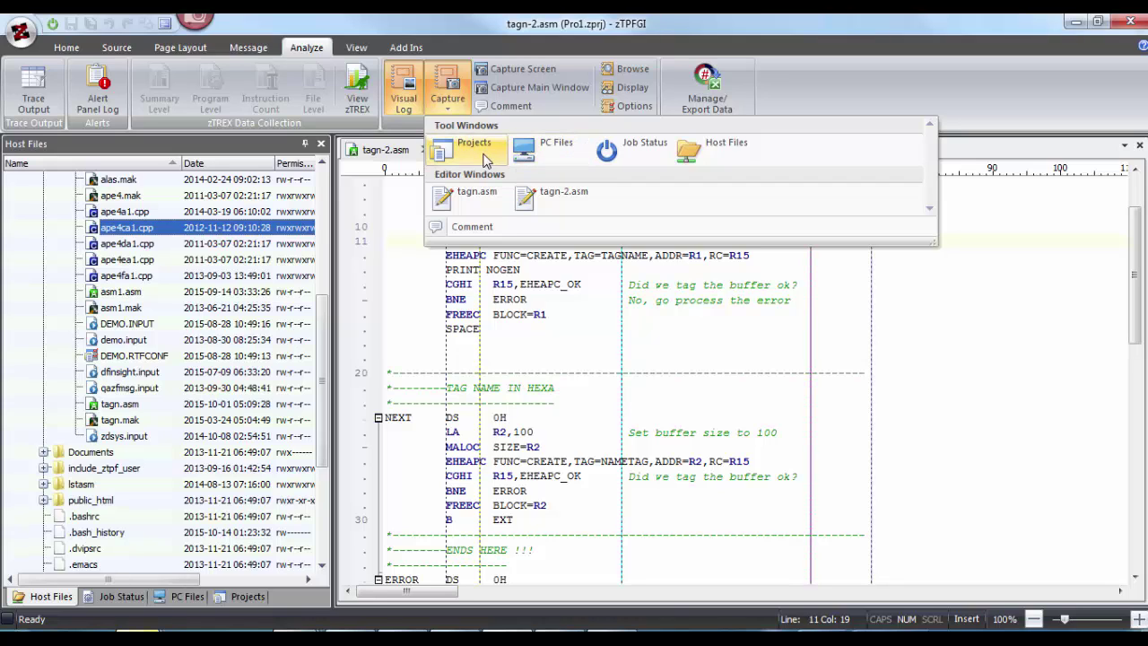
left_click(471, 152)
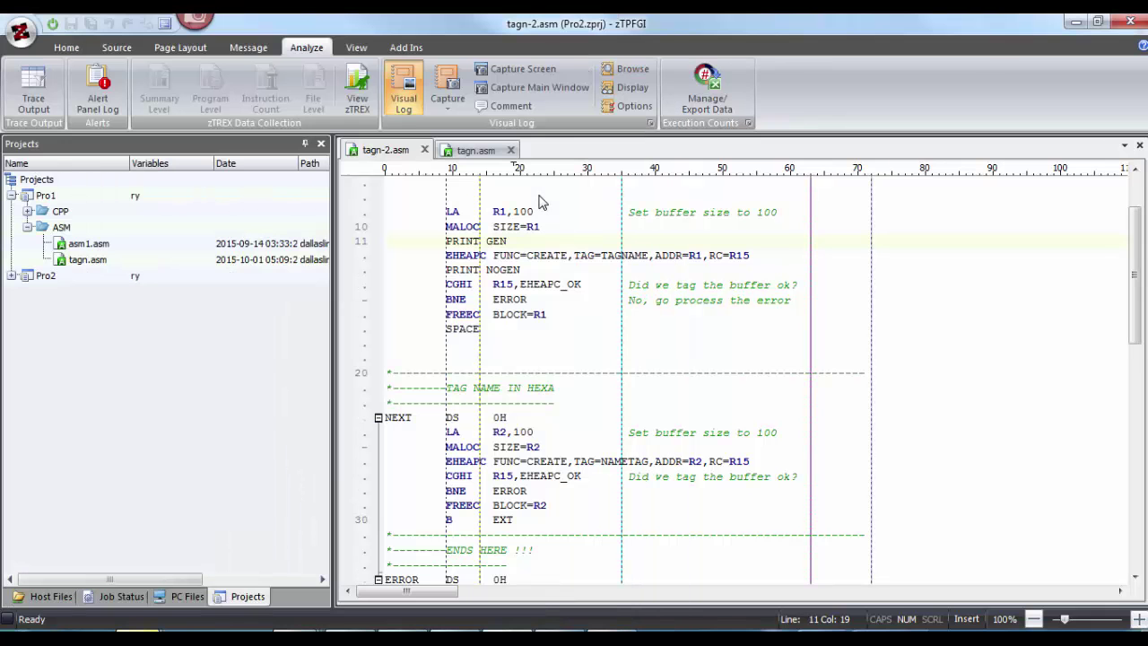
left_click(455, 107)
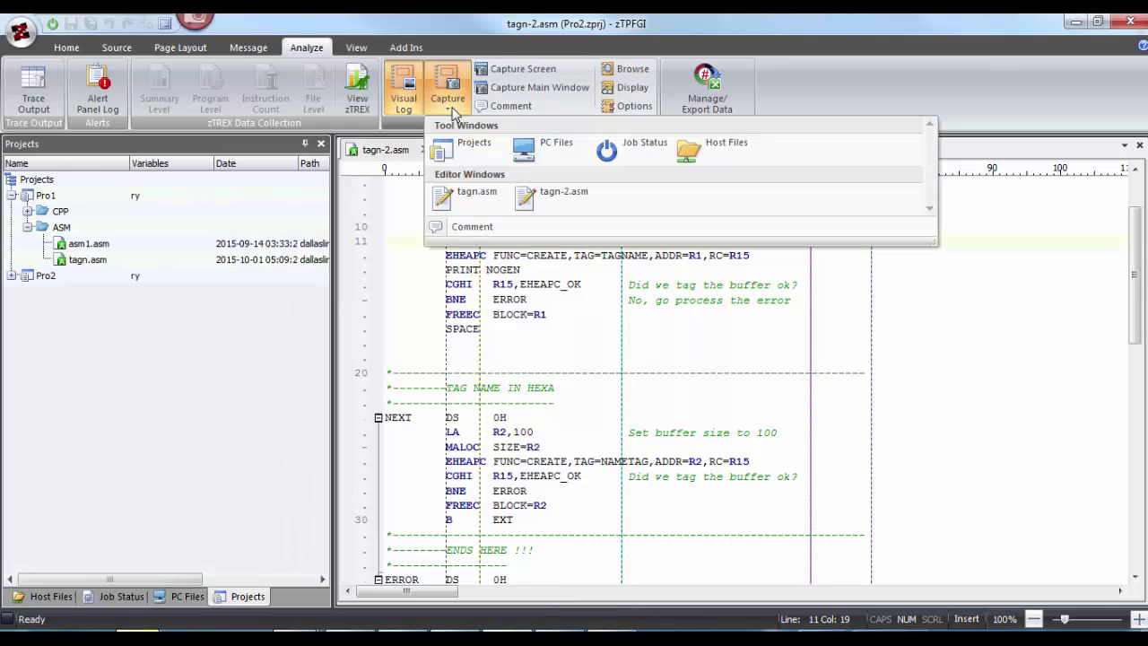
left_click(705, 153)
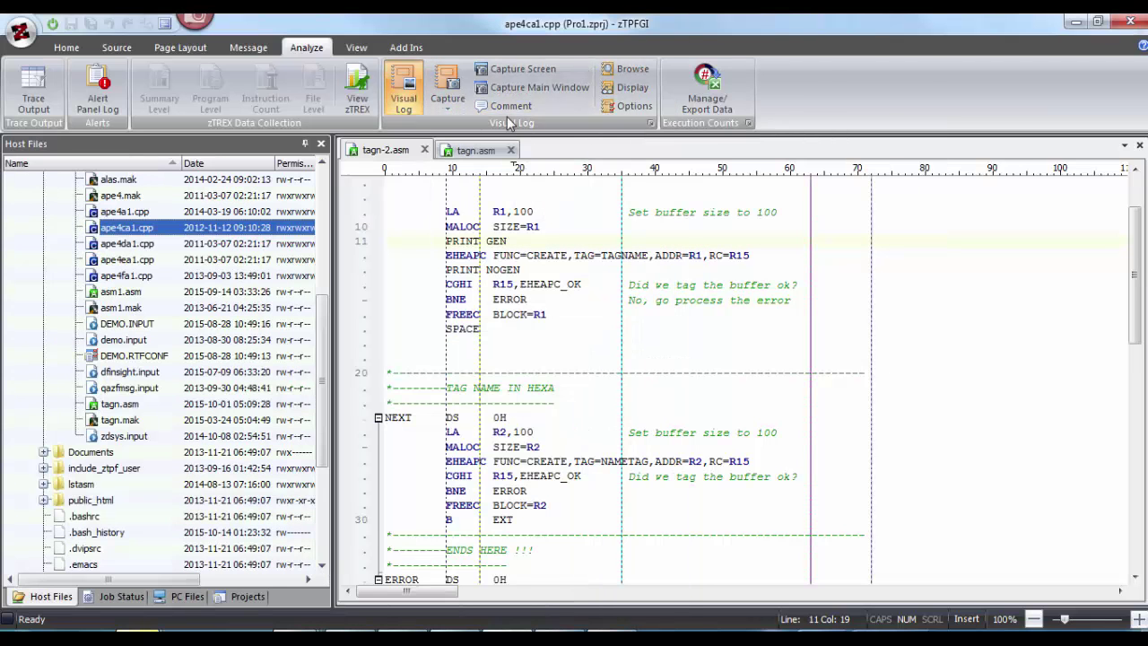
left_click(456, 108)
left_click(637, 157)
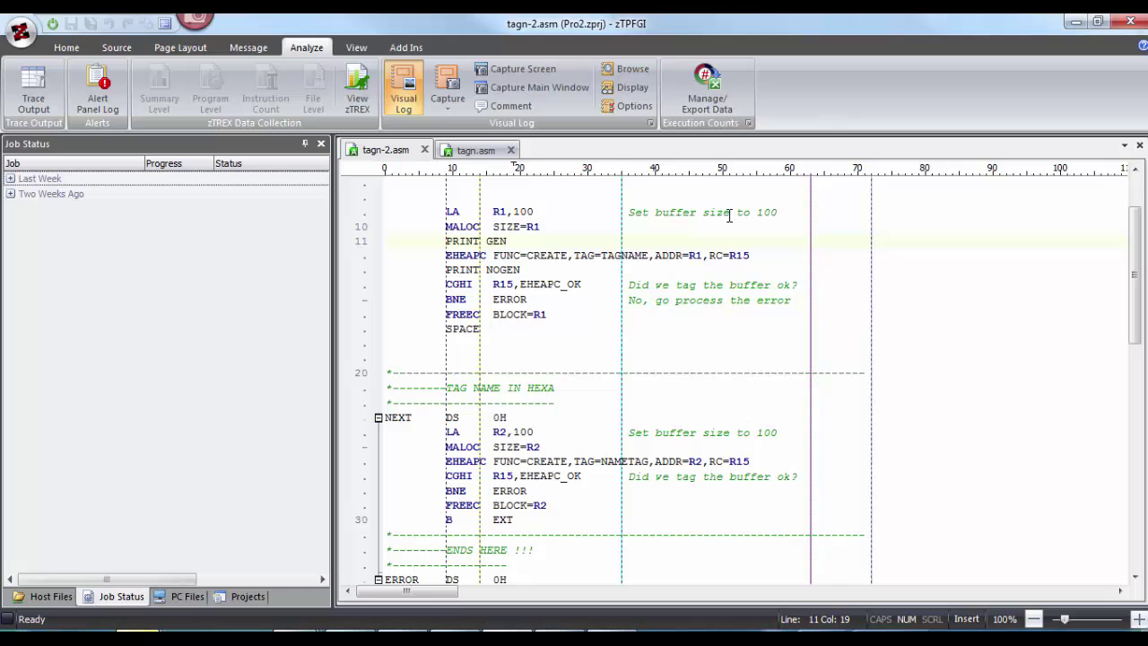
- Add the comment "Pre-analysis done" to the visual log in preformatted style
left_click(512, 107)
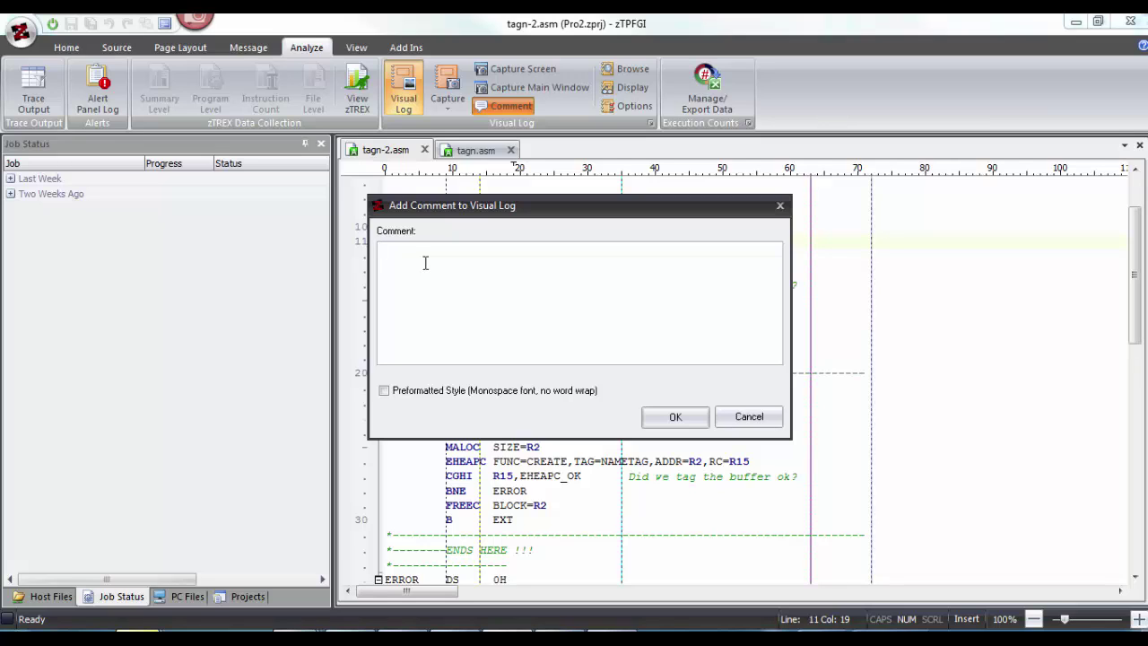
type("A")
key("BackSpace")
type("Pre-anay")
key("BackSpace")
type("lysis done")
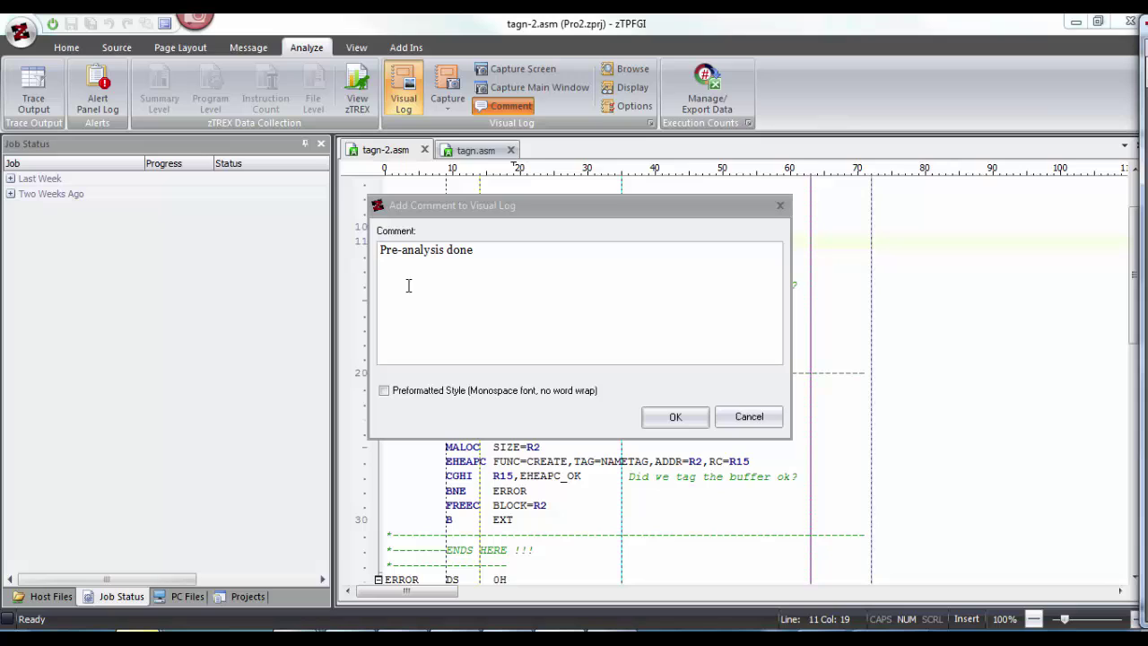
left_click(425, 395)
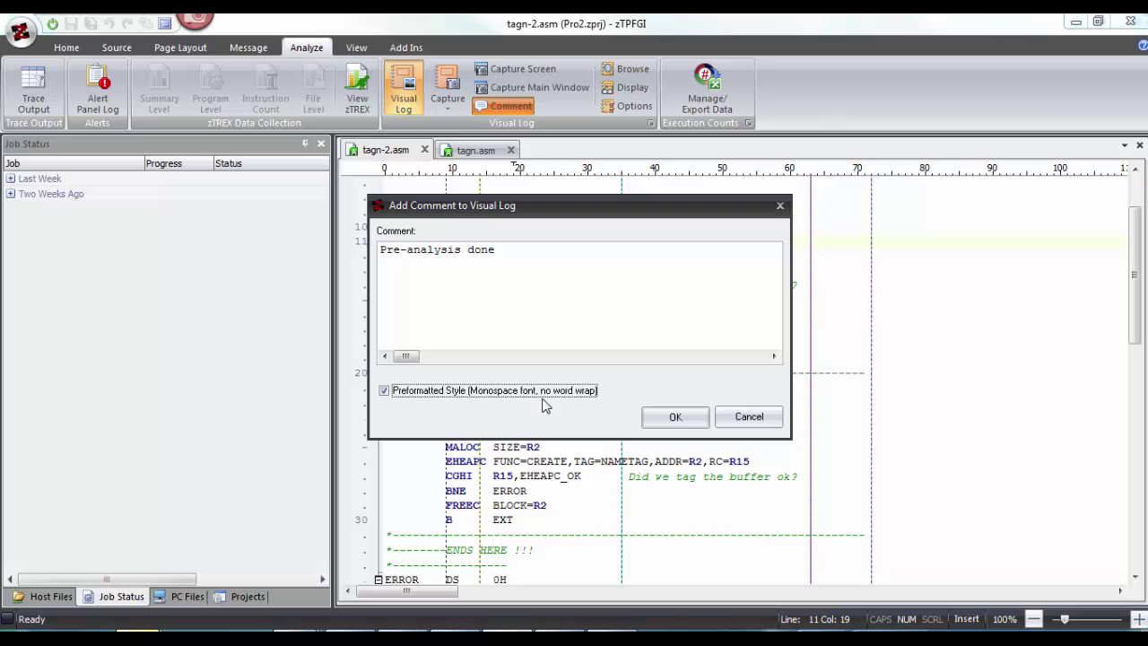
left_click(669, 421)
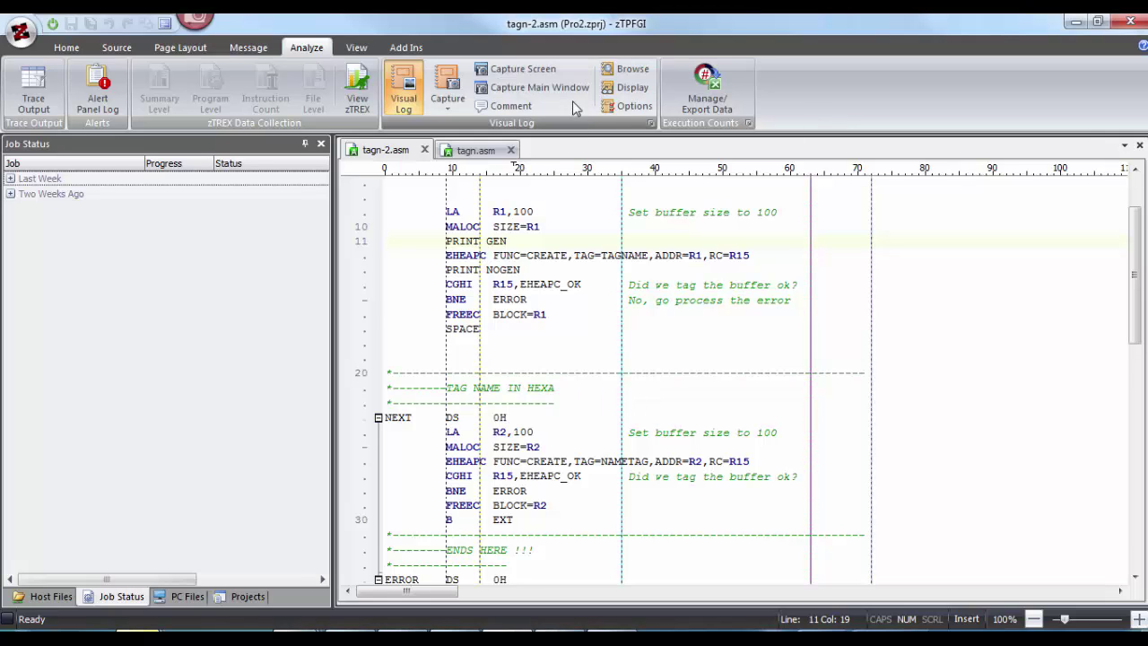
- Browse to the Analysis folder of the visual logs and view the captured images IMG11411.png and IMG11412.png
left_click(619, 69)
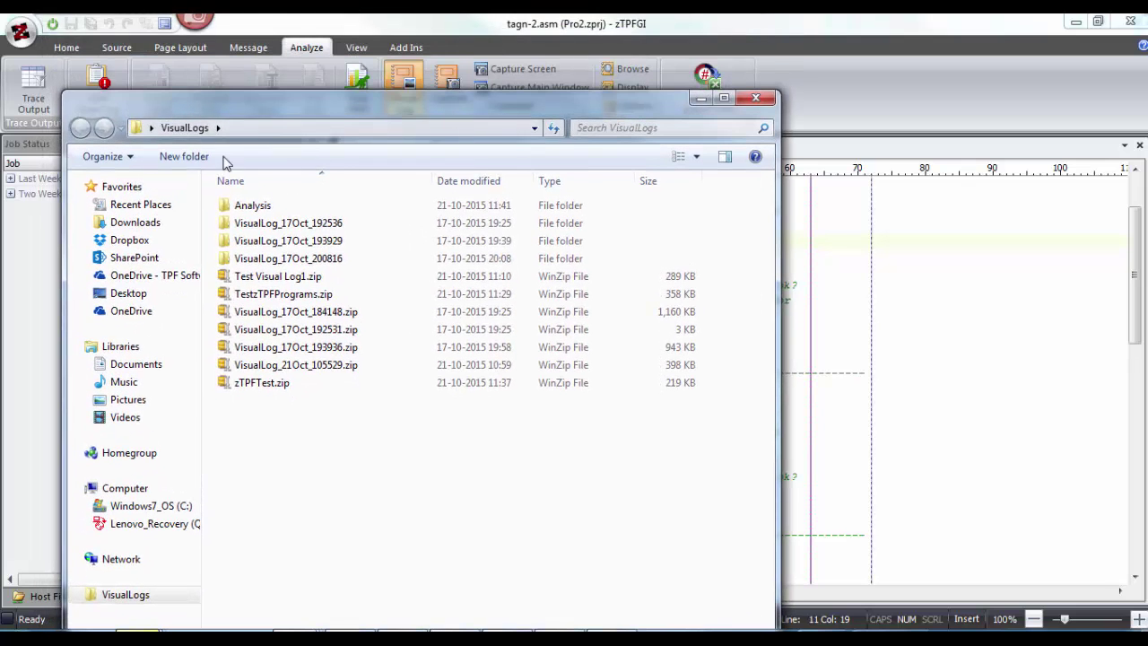
left_click(265, 208)
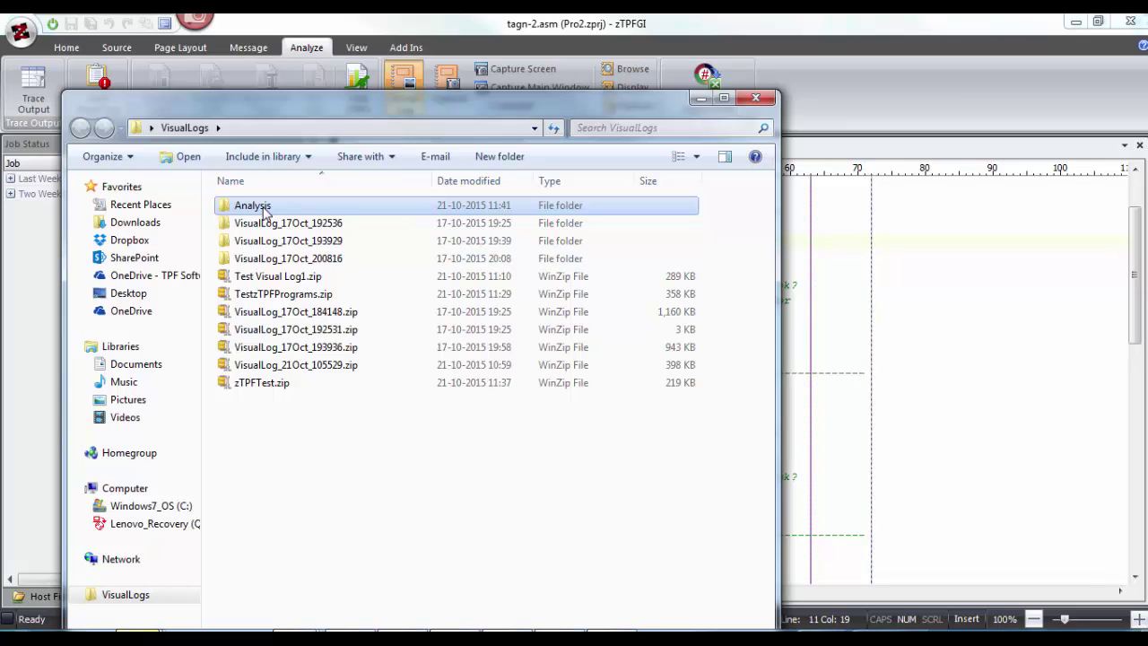
double_click(265, 208)
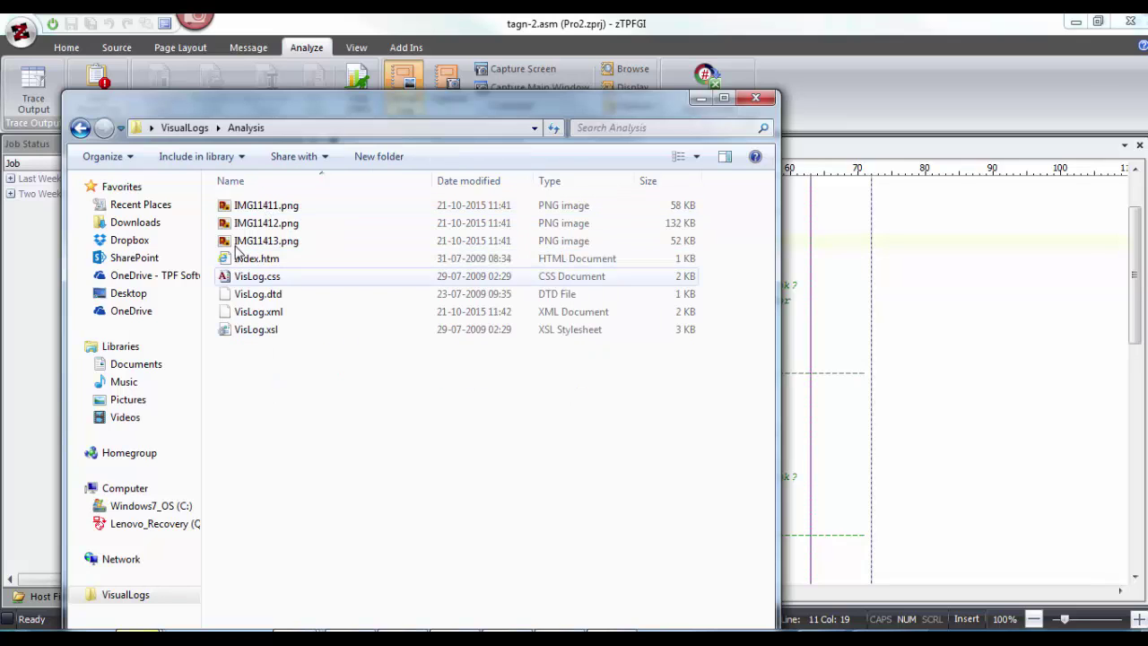
left_click(252, 211)
double_click(252, 211)
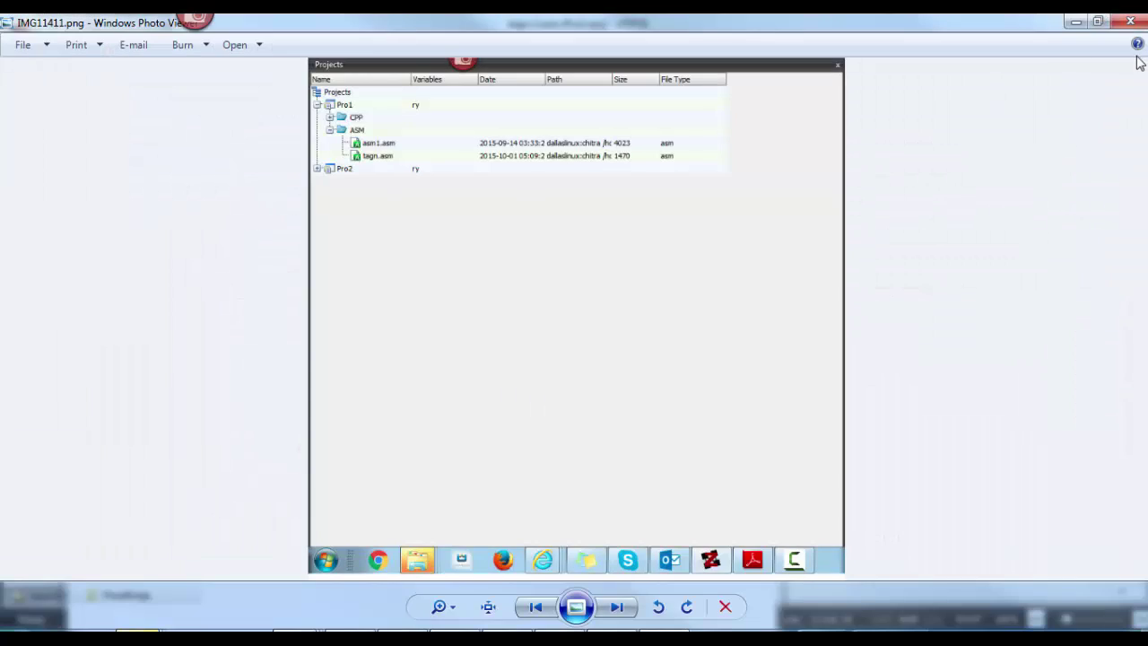
left_click(1130, 21)
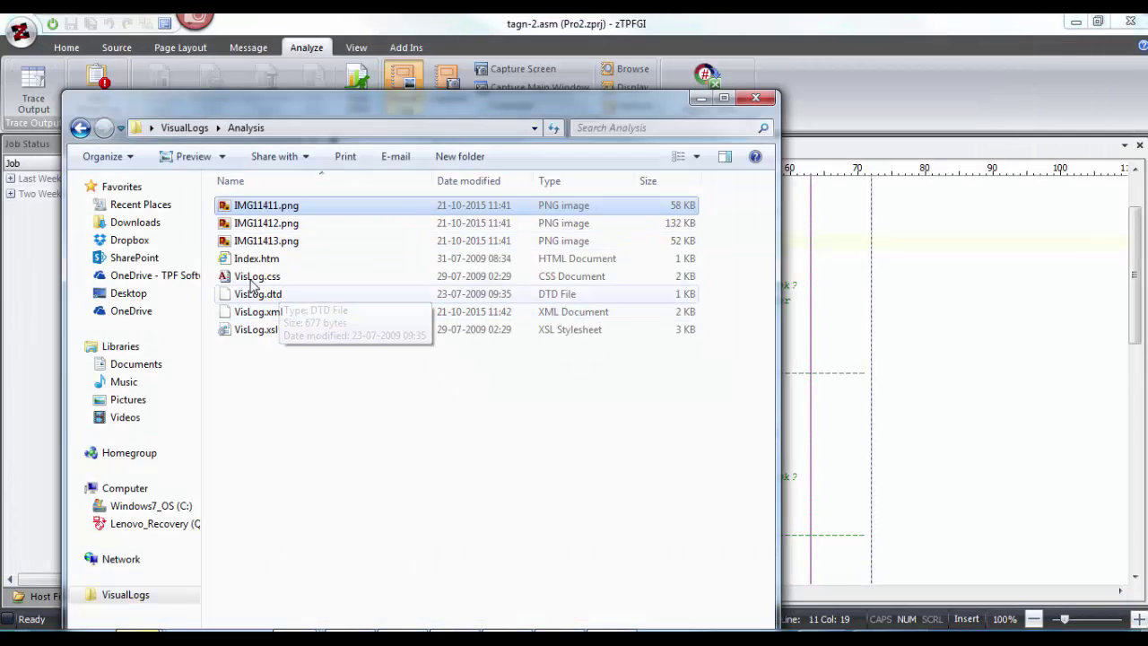
double_click(299, 228)
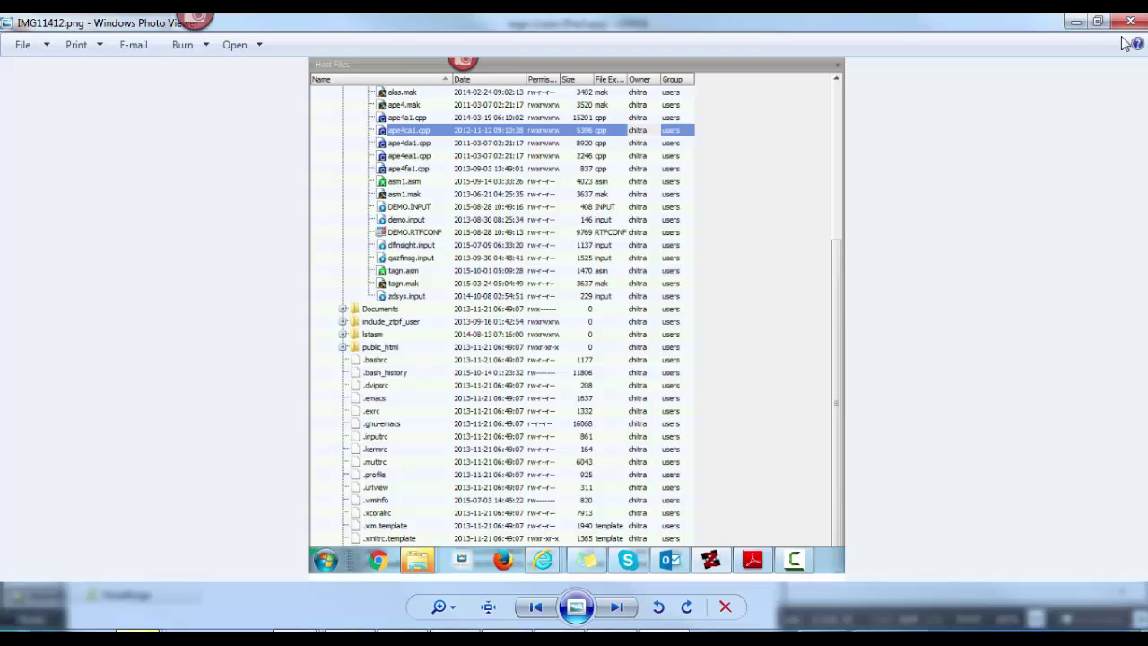
left_click(1123, 27)
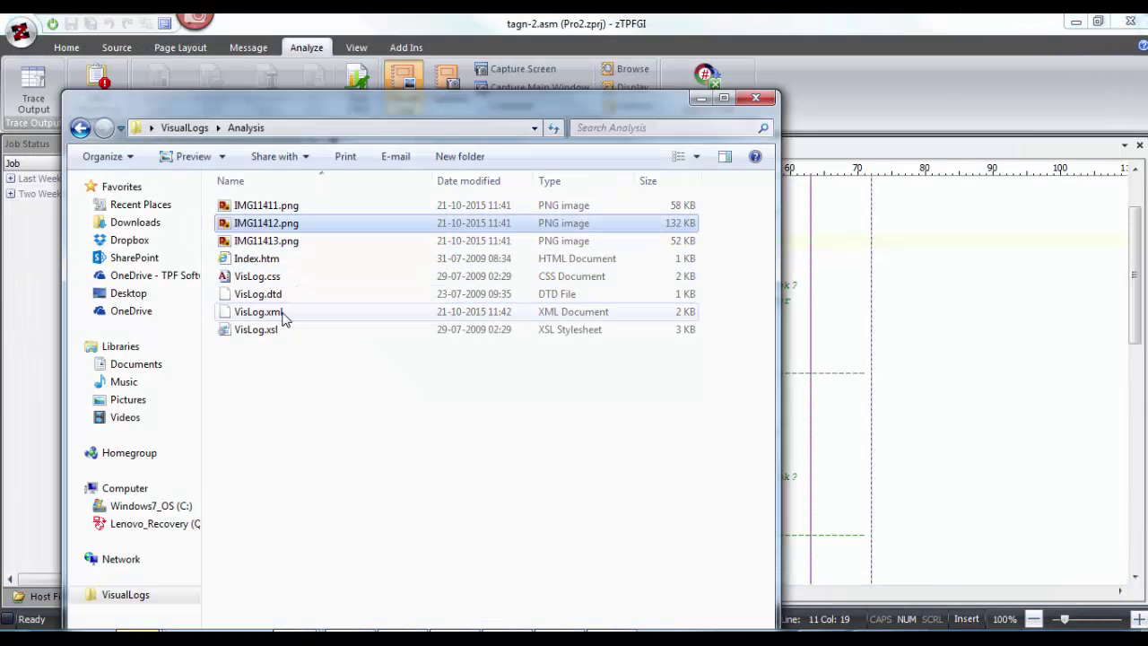
- Open Index.htm of the Analysis log, review its captures and comment in the browser, and minimize the window
double_click(256, 258)
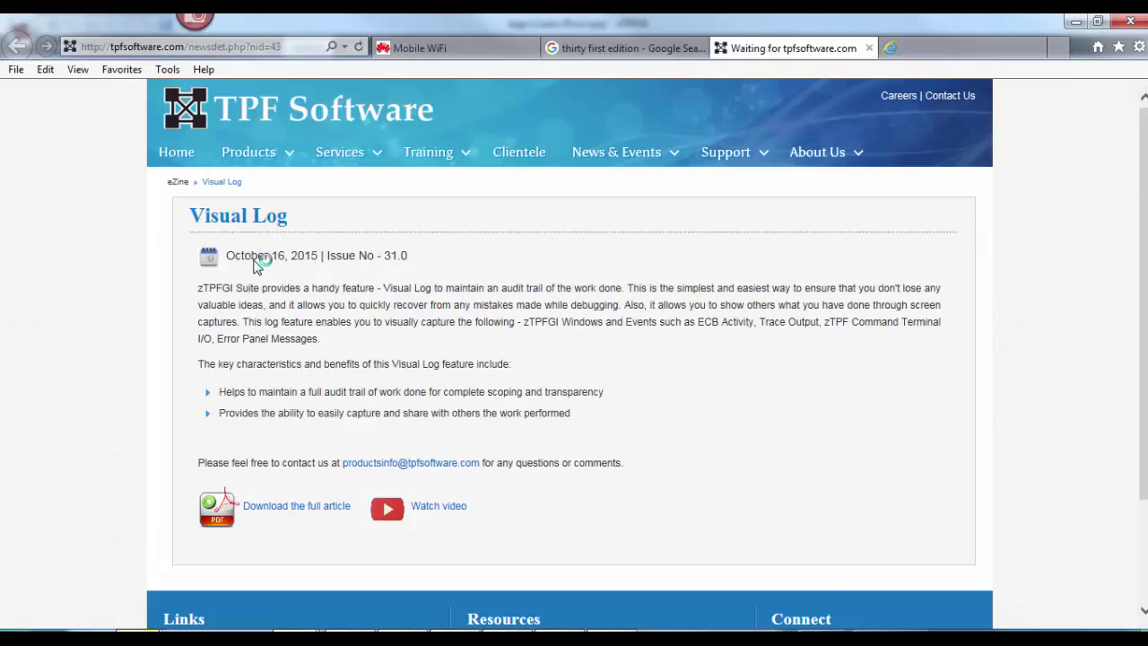
scroll(323, 410, "down", 5)
scroll(315, 436, "down", 5)
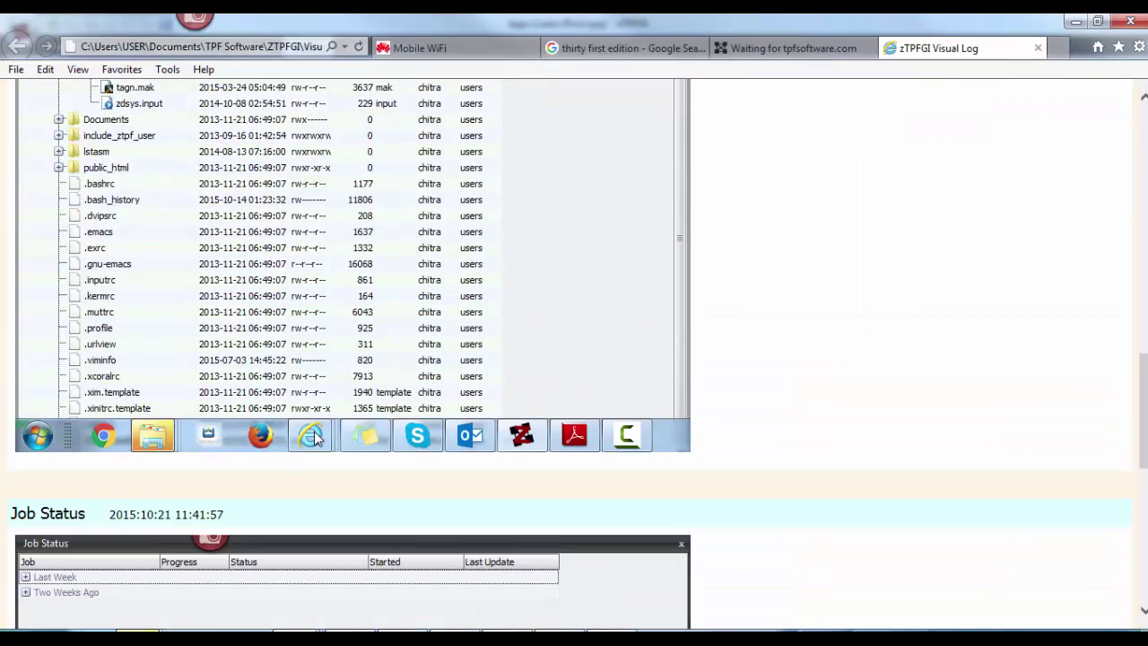
scroll(323, 449, "up", 15)
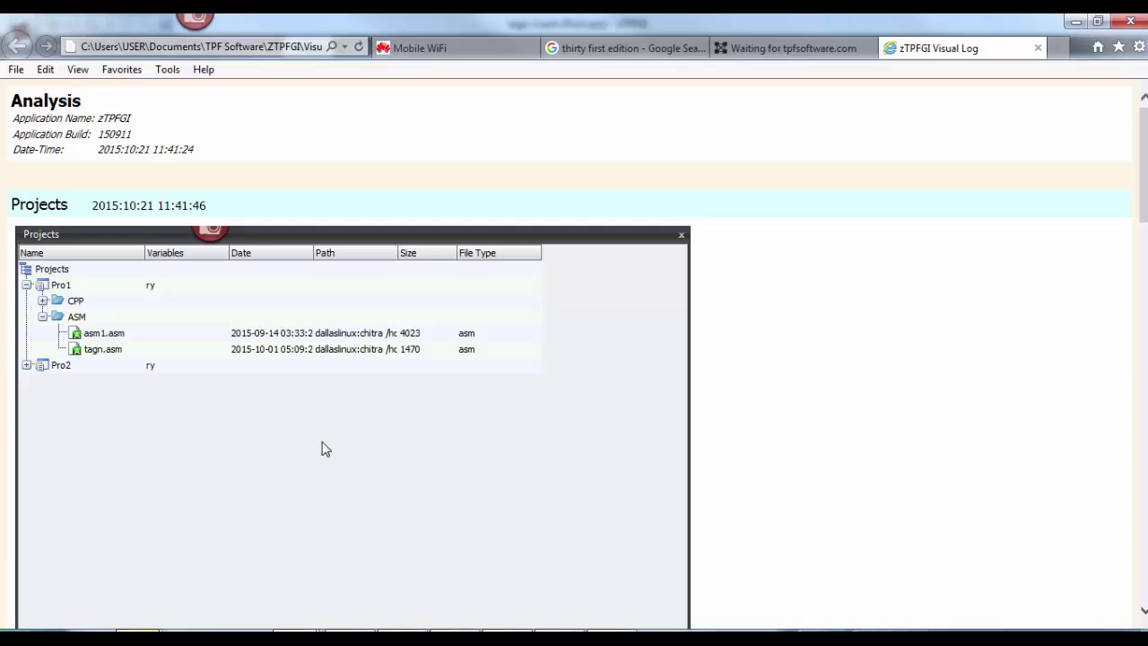
scroll(323, 449, "down", 15)
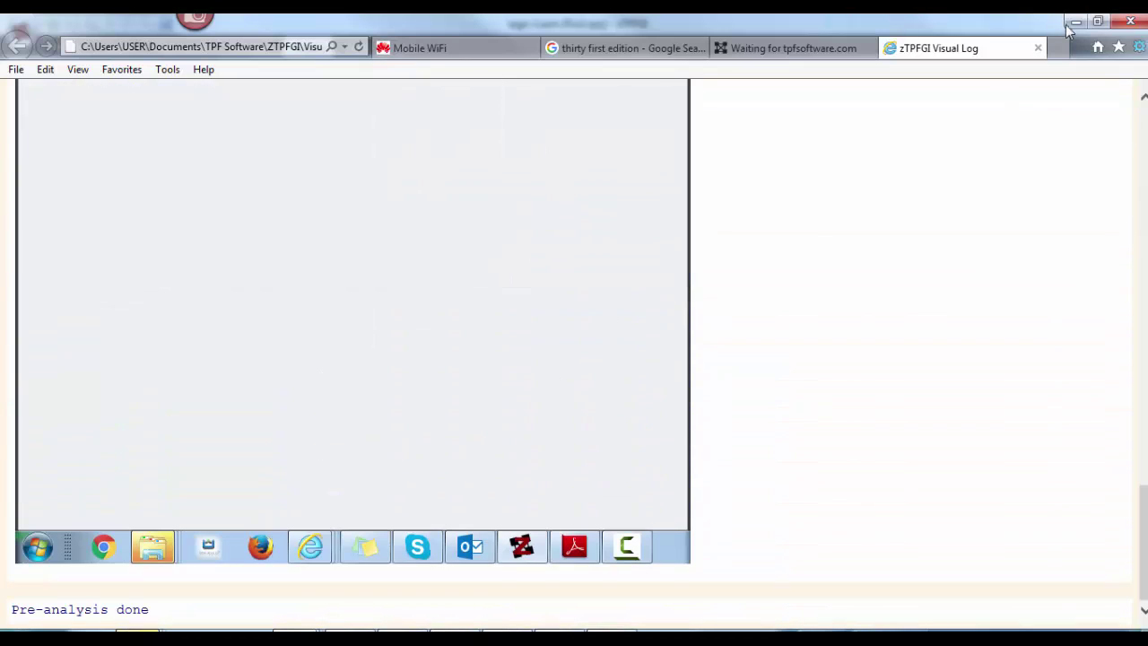
left_click(1076, 21)
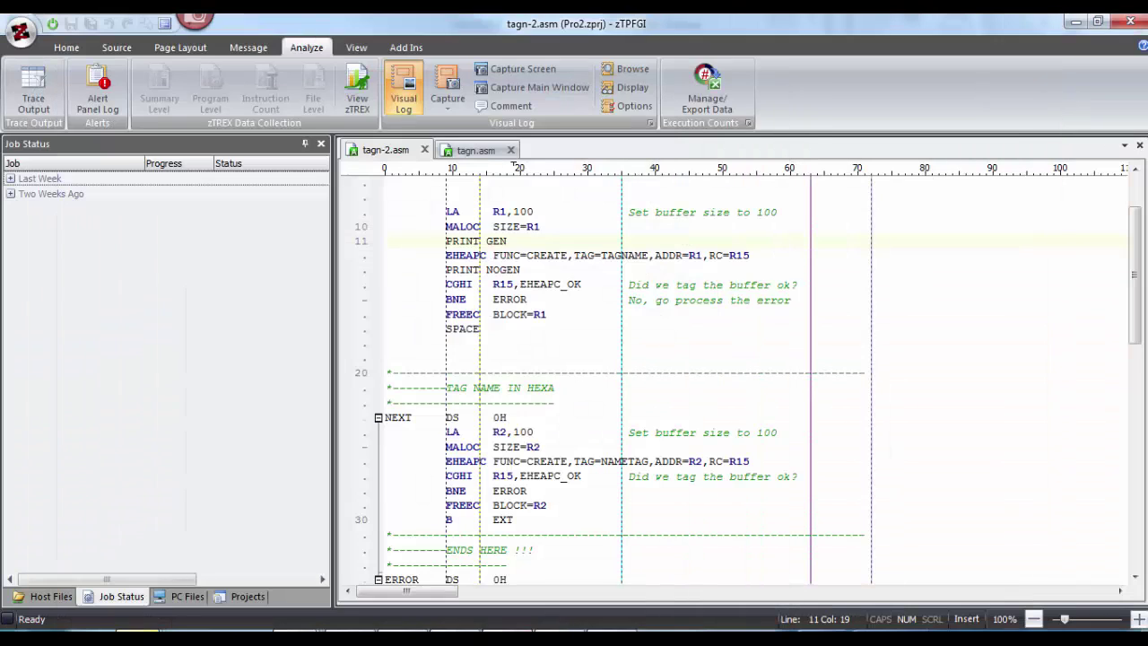
- Reopen the Visual Log options, look over the available event types, and cancel without changes
left_click(667, 403)
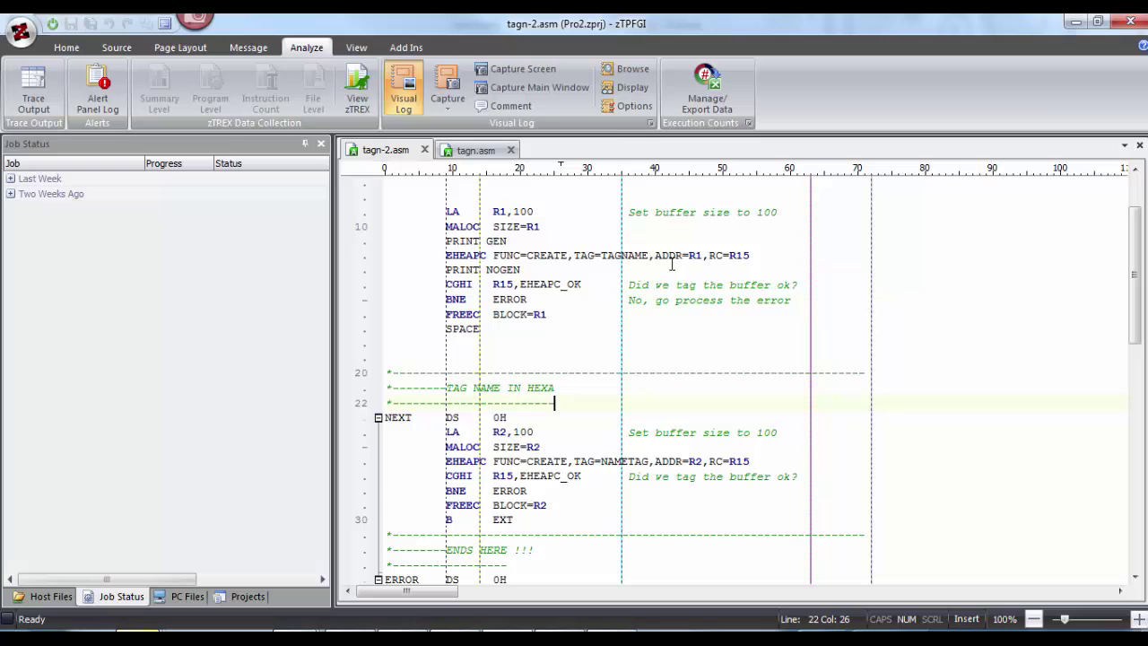
left_click(630, 102)
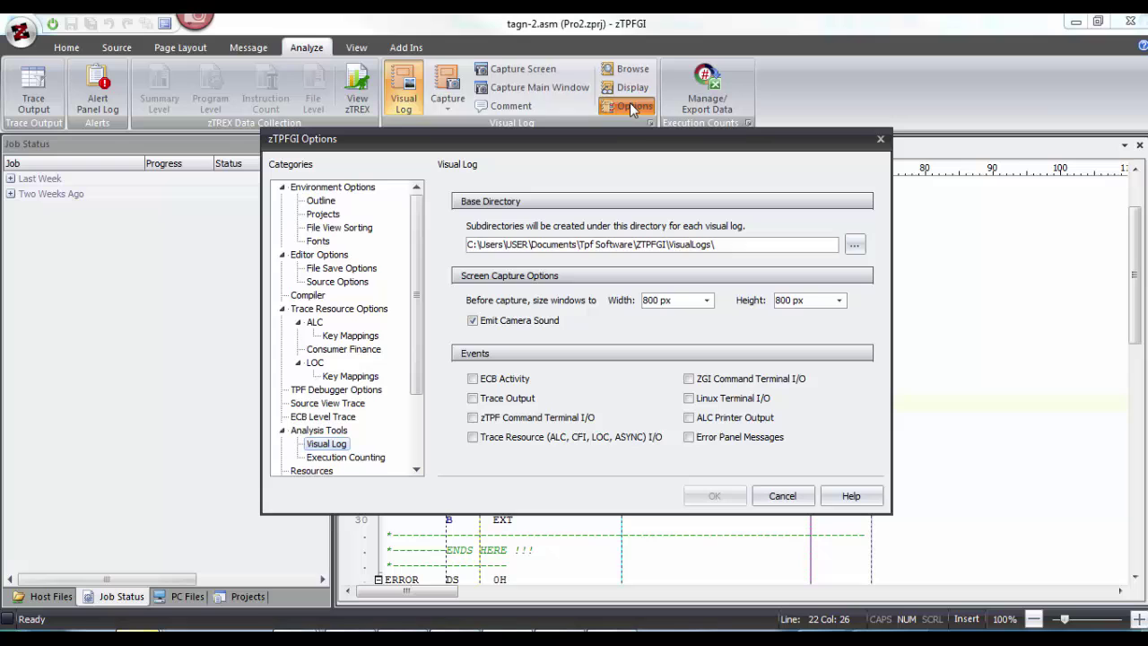
left_click_drag(606, 136, 597, 241)
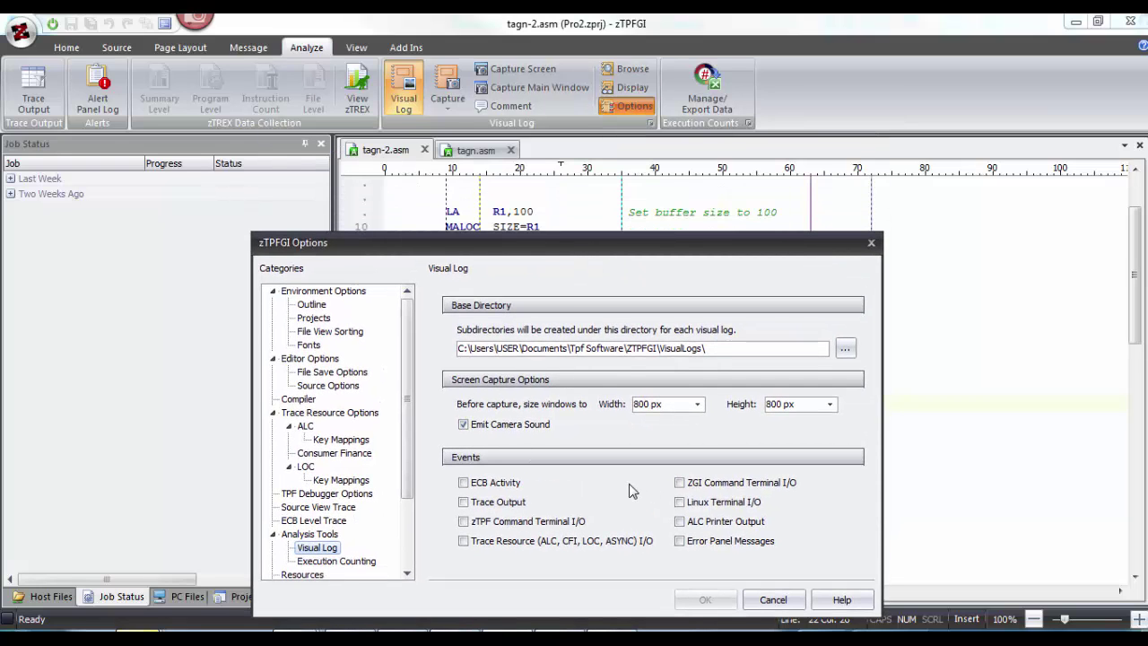
left_click(774, 600)
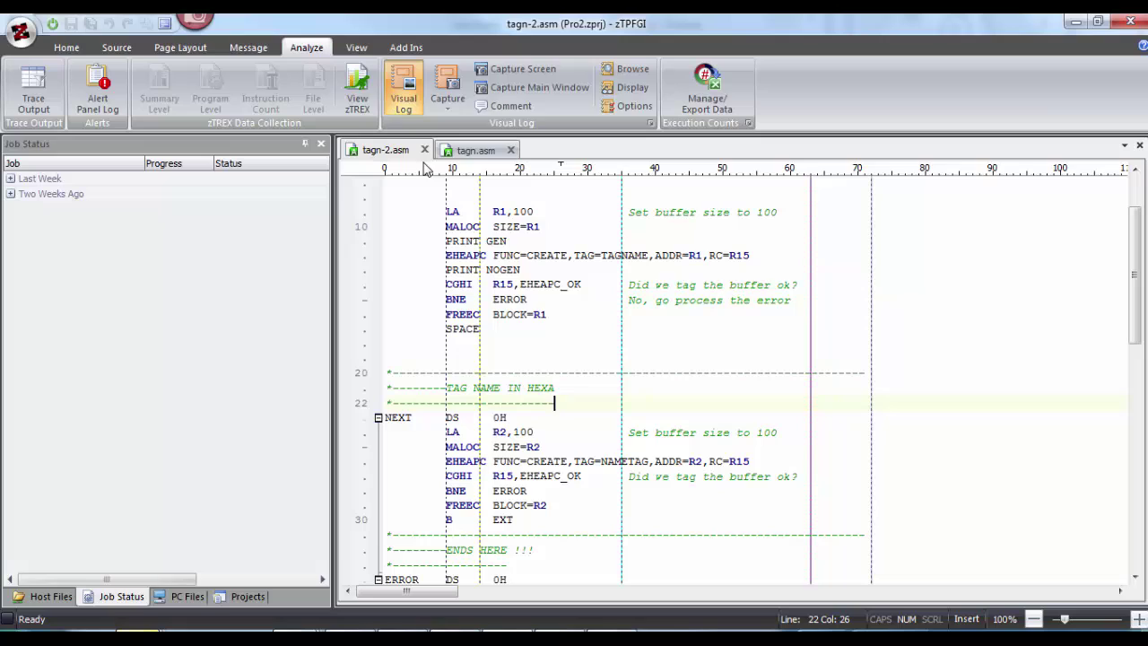
- Close the active visual log and select its Analysis.zip archive in the VisualLogs folder
left_click(406, 114)
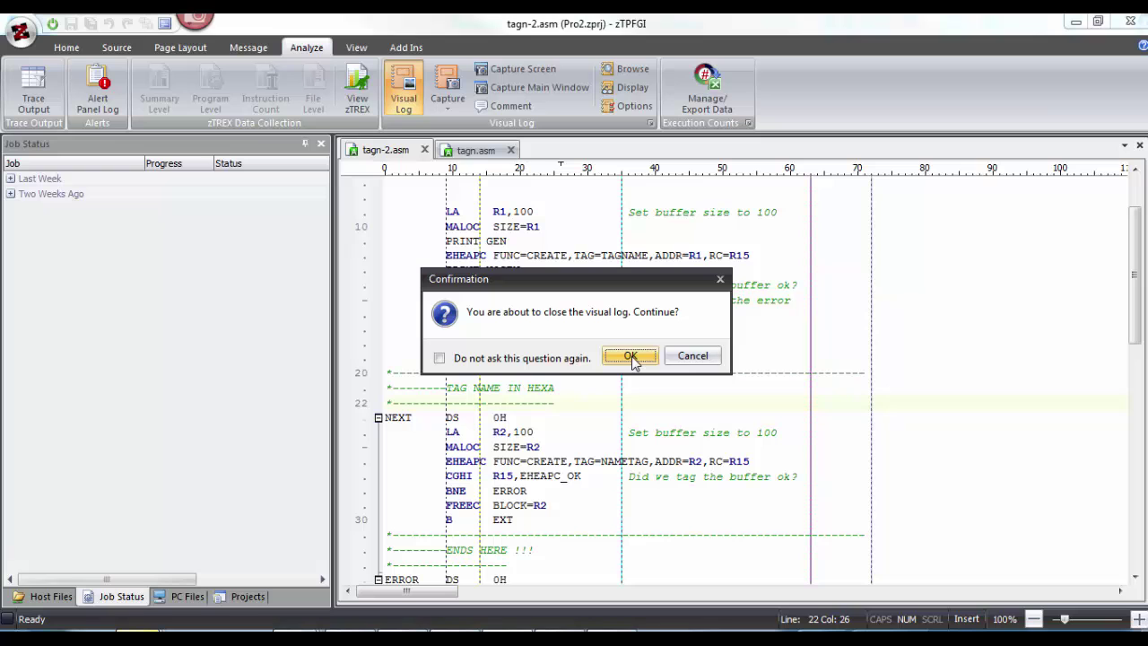
left_click(630, 357)
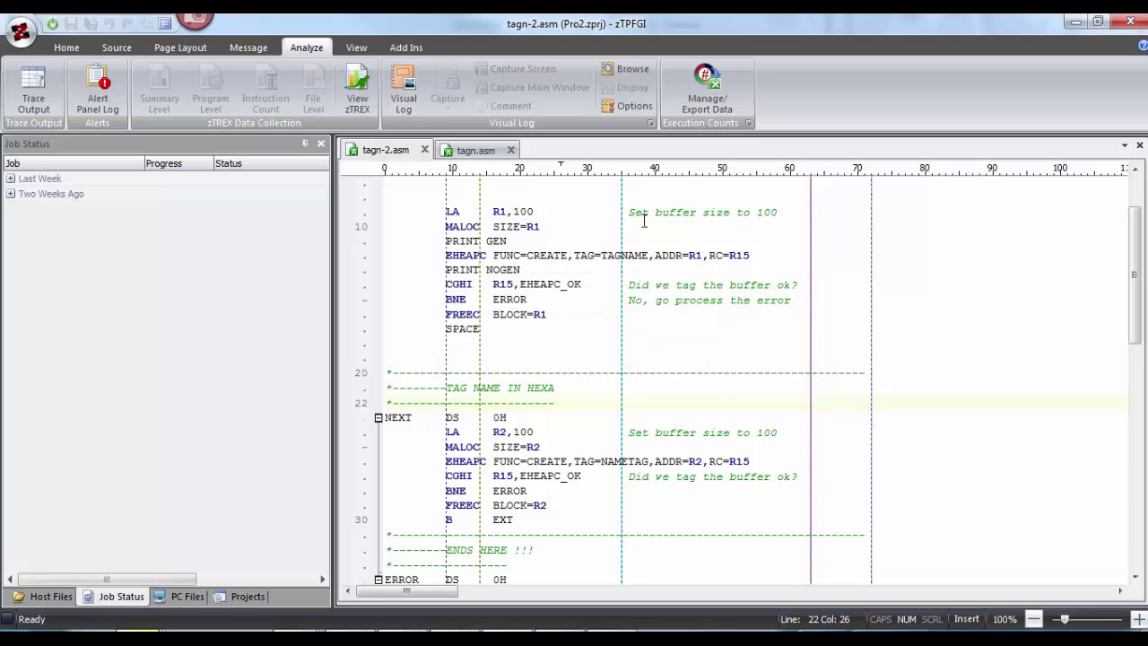
left_click(638, 77)
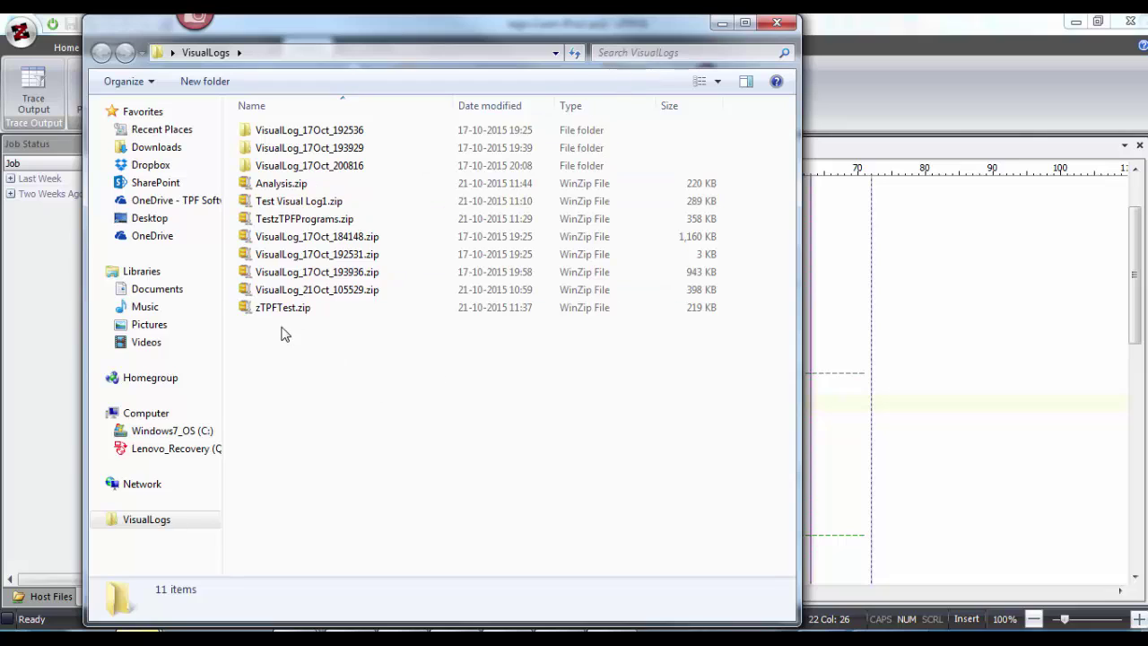
left_click(289, 185)
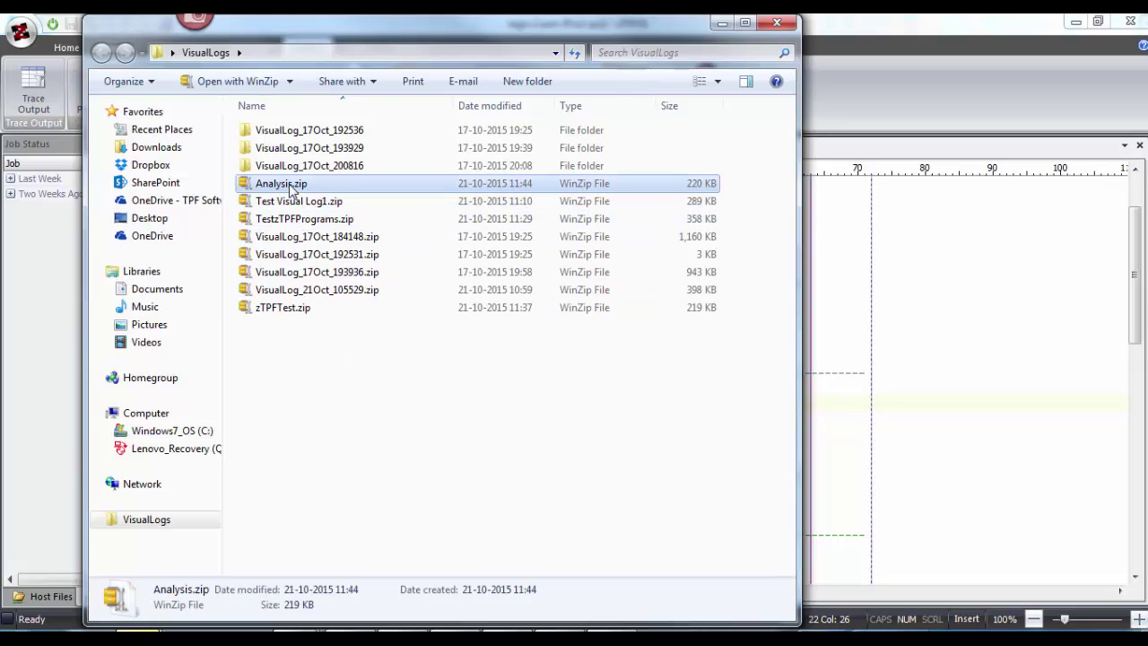